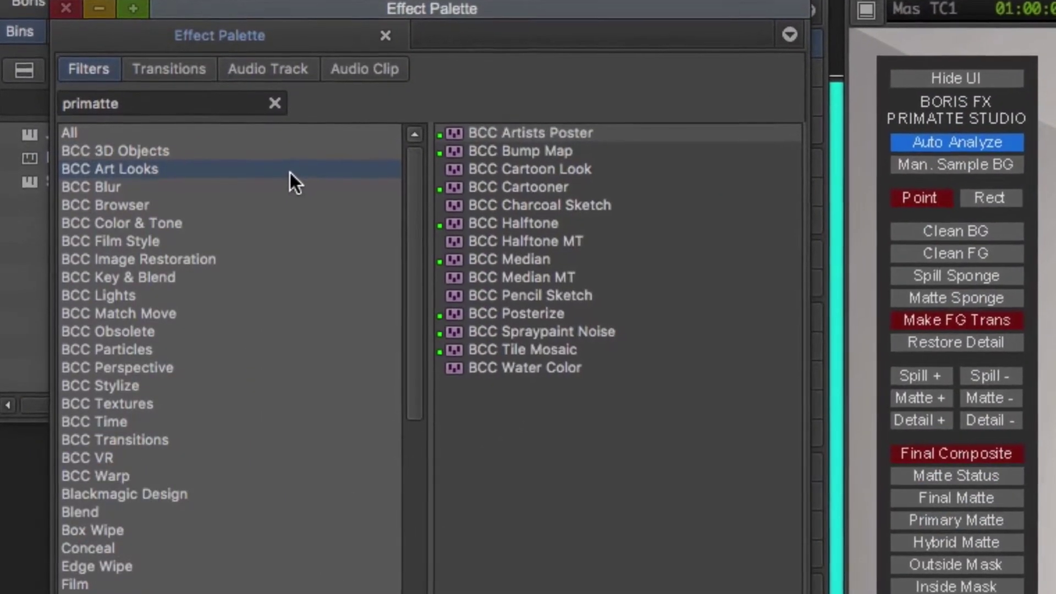
- List the BCC Blur filters in the Effect Palette
{"action": "left_click", "coordinate": [286, 188]}
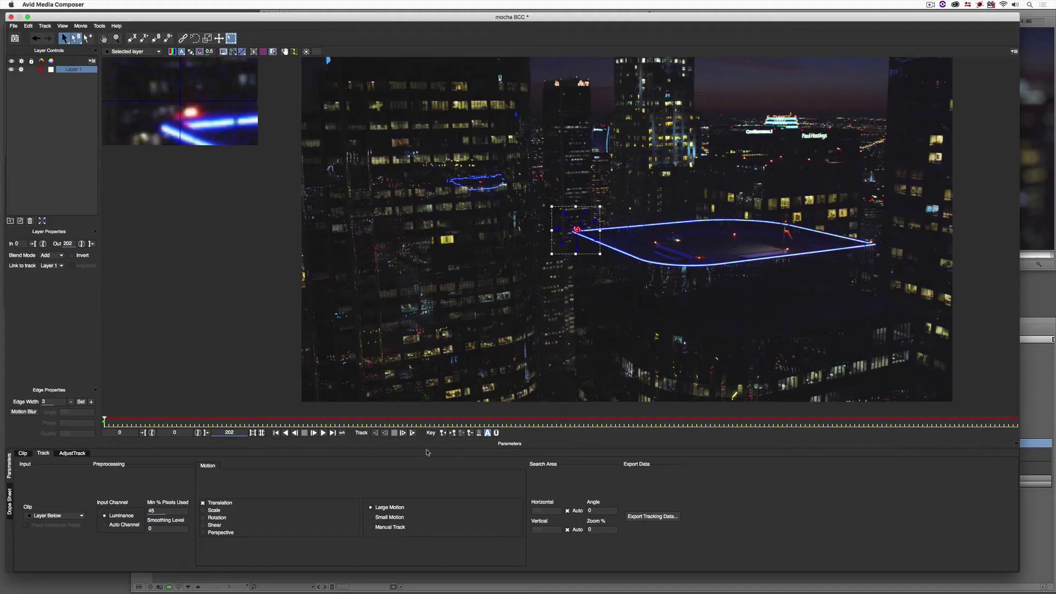
- Track the rooftop spline shape forward through the clip in Mocha
{"action": "left_click", "coordinate": [412, 433]}
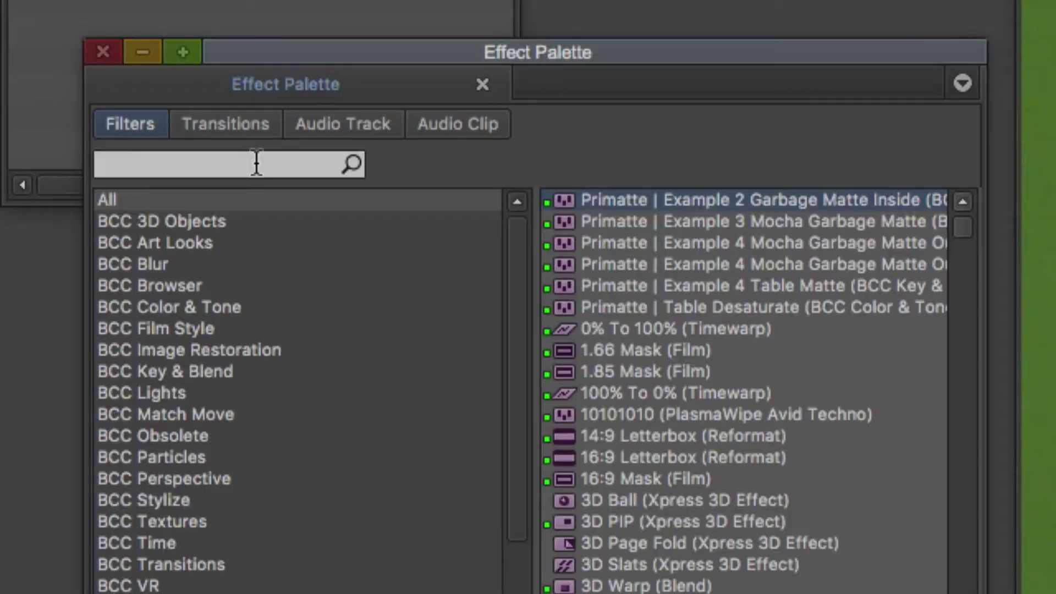
{"action": "type", "text": "prima"}
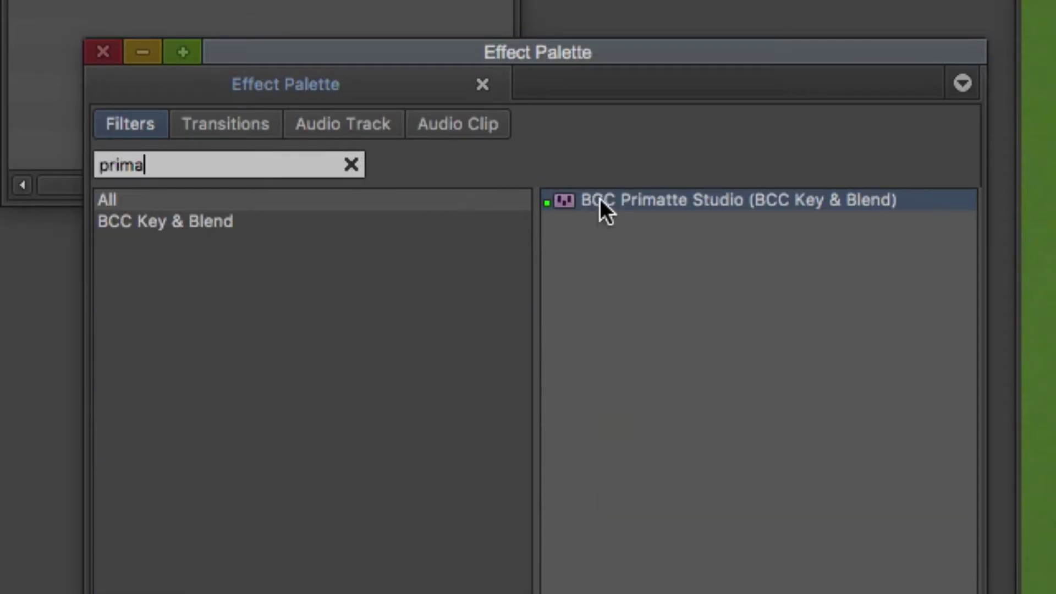
- Drop BCC Primatte Studio from the Effect Palette onto the green-screen clip
{"action": "left_click_drag", "start_coordinate": [620, 201], "coordinate": [358, 288]}
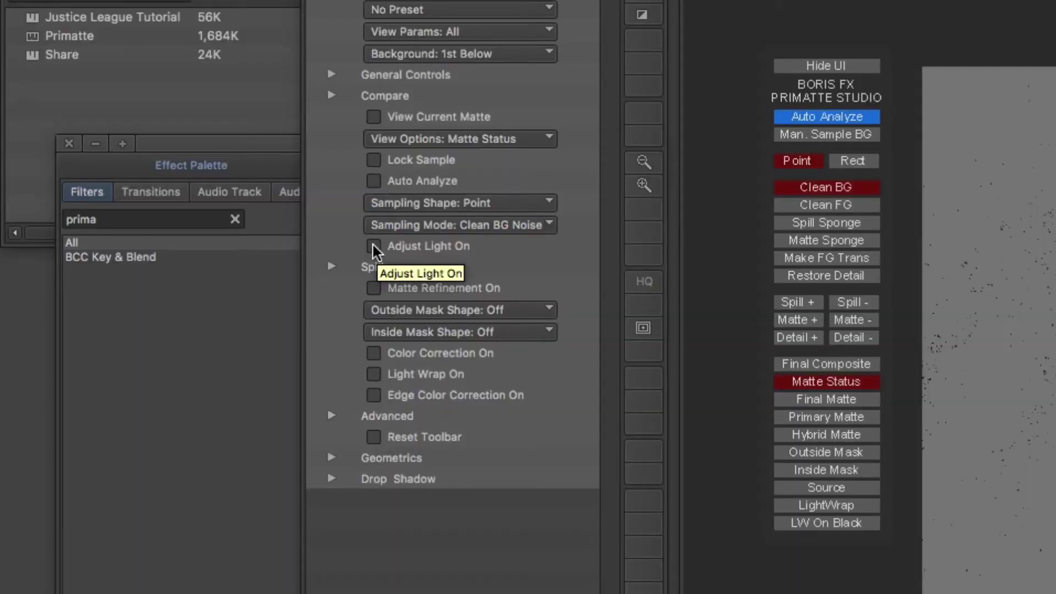
- Toggle Adjust Light on and off, set Outside Mask Shape to Mocha Mask and launch Mocha
{"action": "left_click", "coordinate": [374, 246]}
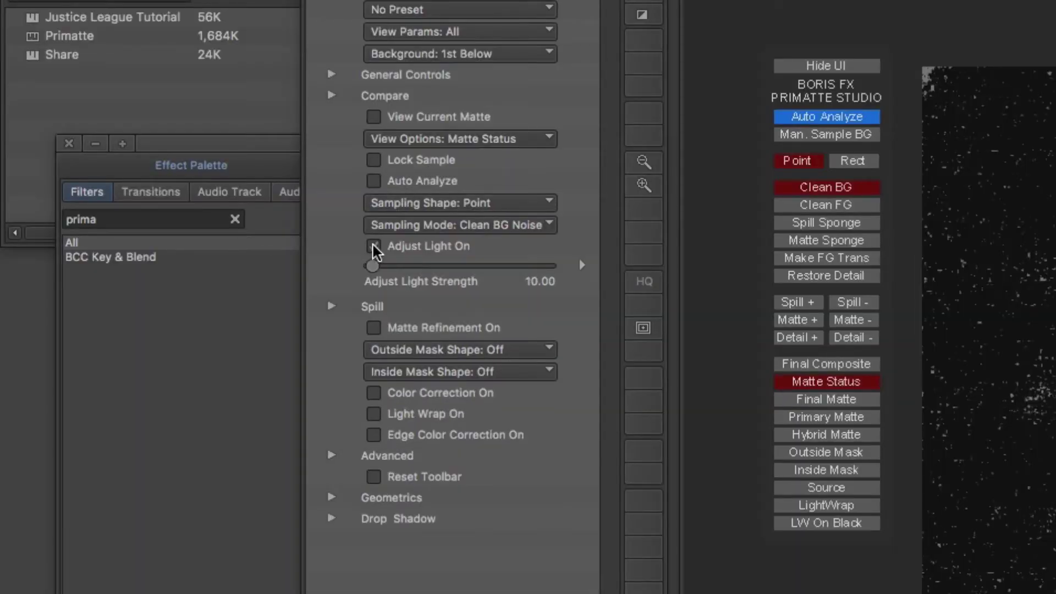
{"action": "left_click", "coordinate": [373, 246]}
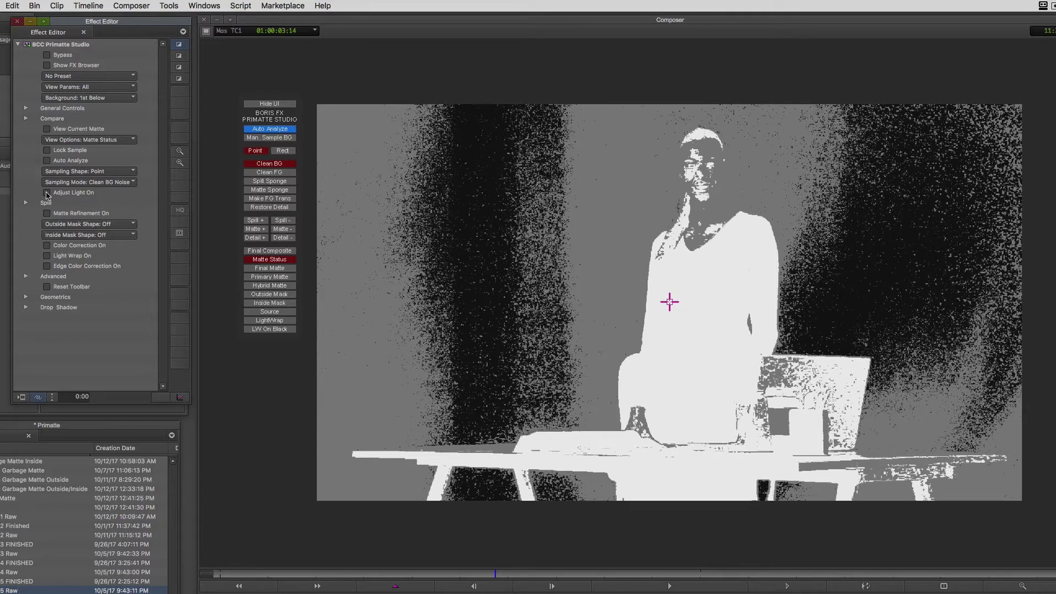
{"action": "left_click", "coordinate": [47, 194]}
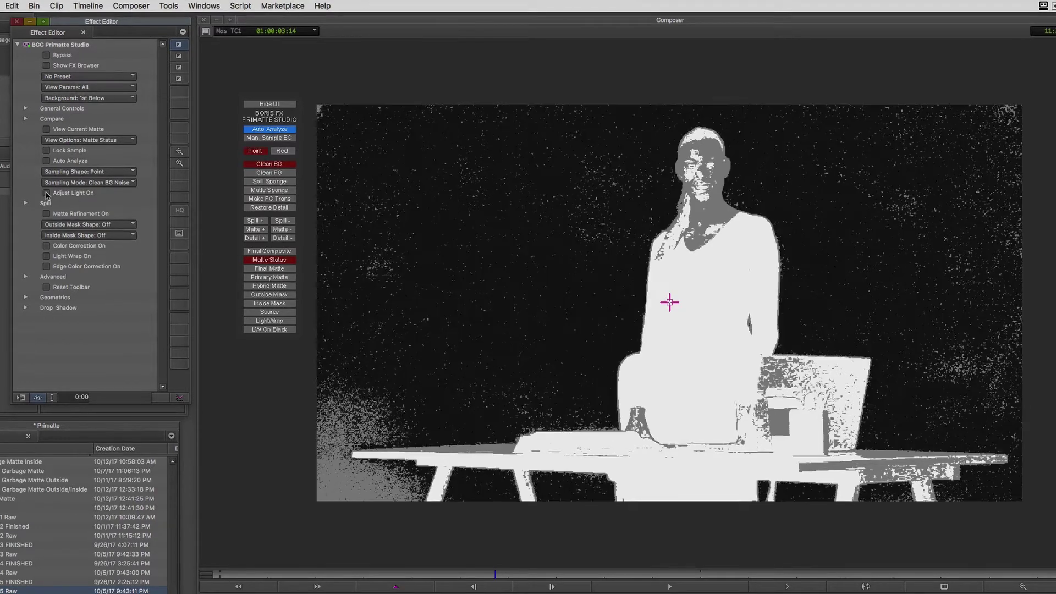
{"action": "left_click", "coordinate": [48, 194]}
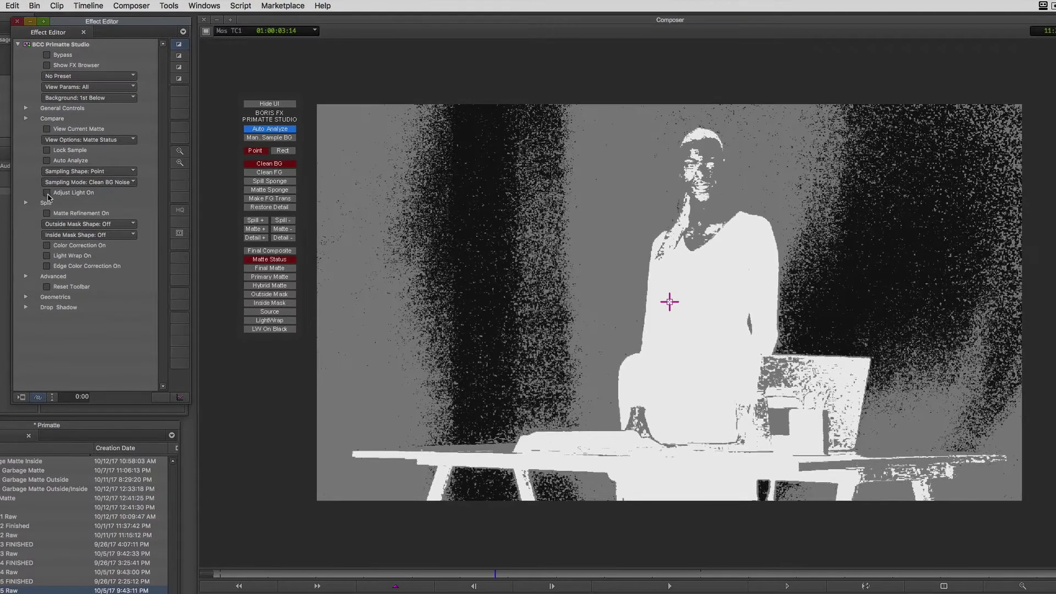
{"action": "left_click", "coordinate": [73, 228]}
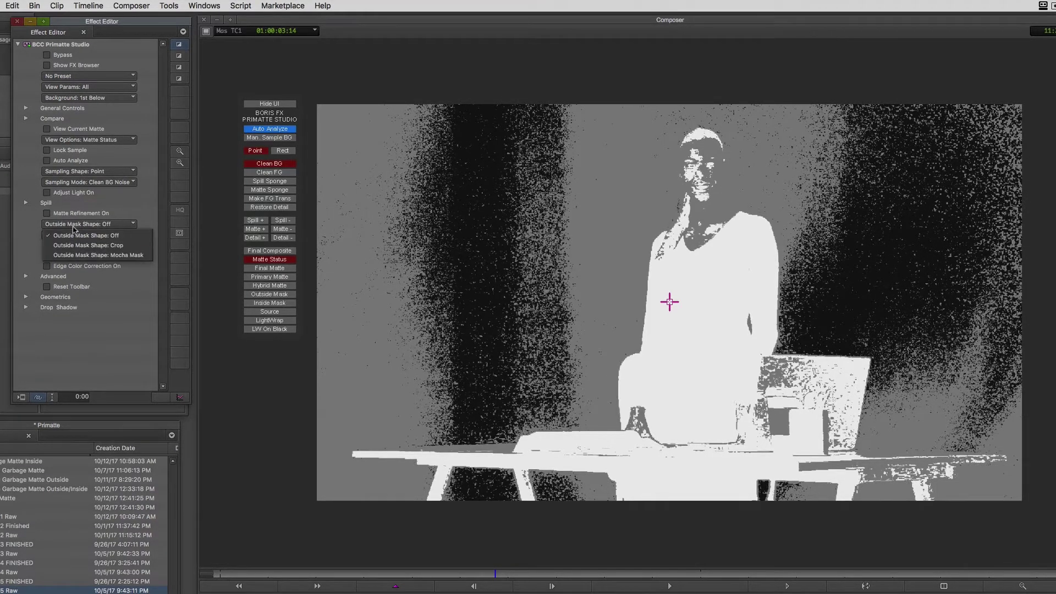
{"action": "left_click", "coordinate": [102, 255]}
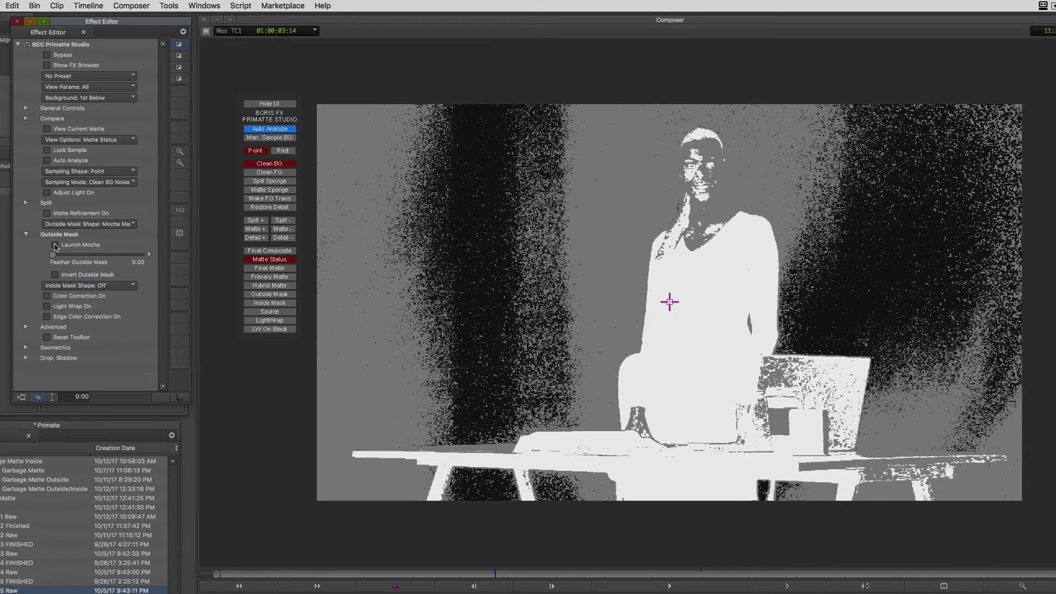
{"action": "left_click", "coordinate": [56, 246]}
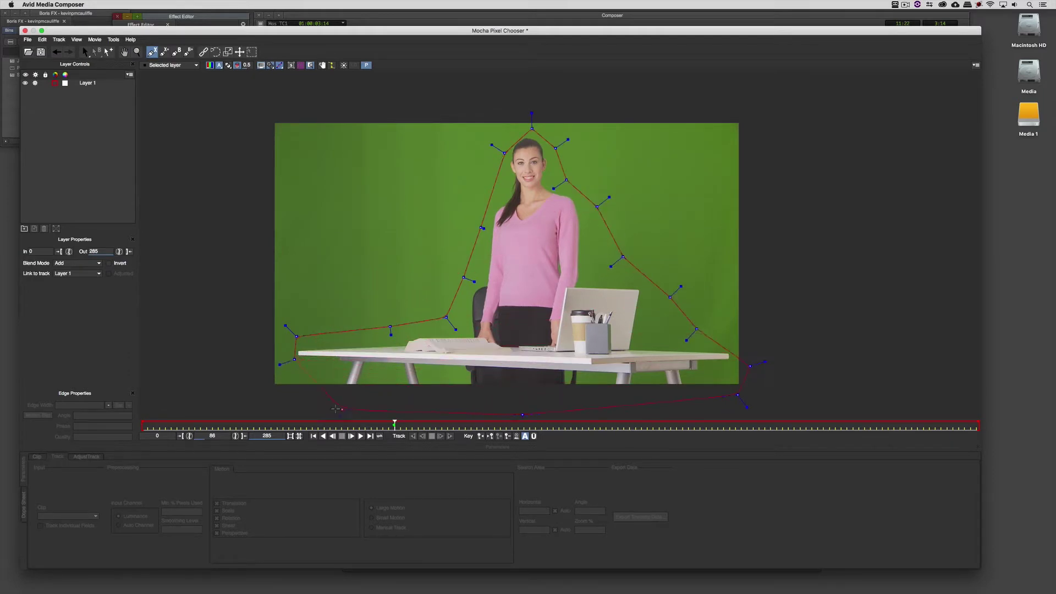
- Save the Mocha mask, invert the outside mask to keep the woman, and display it in the viewer
{"action": "left_click", "coordinate": [608, 77]}
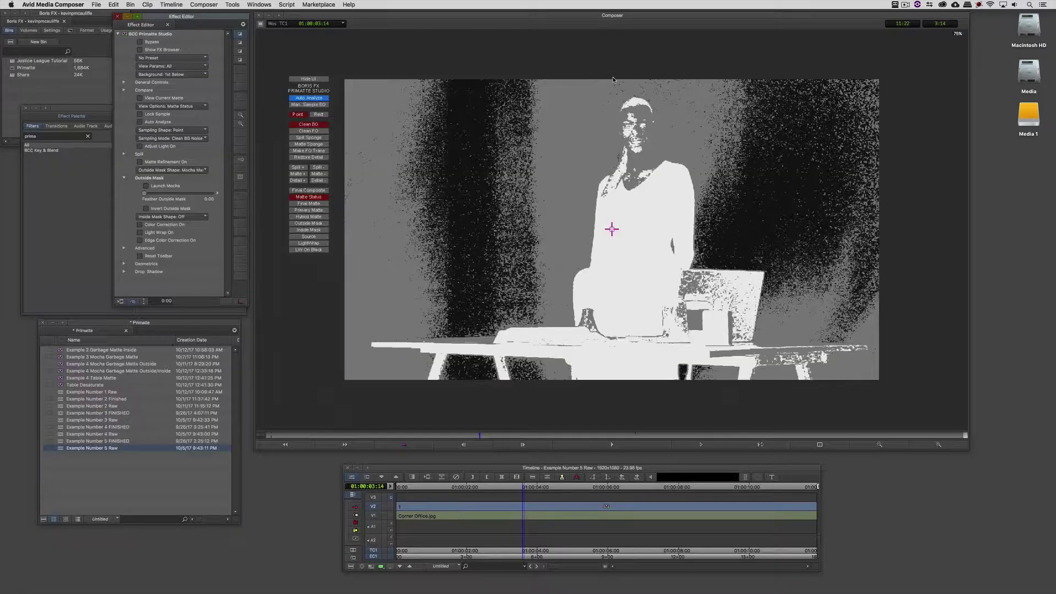
{"action": "left_click", "coordinate": [145, 209]}
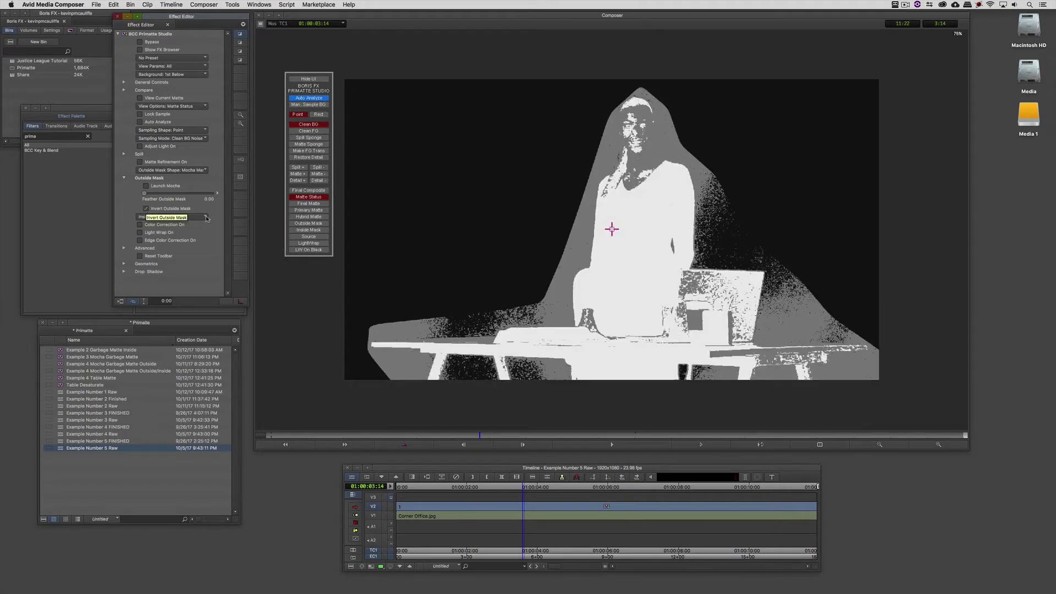
{"action": "left_click", "coordinate": [300, 225]}
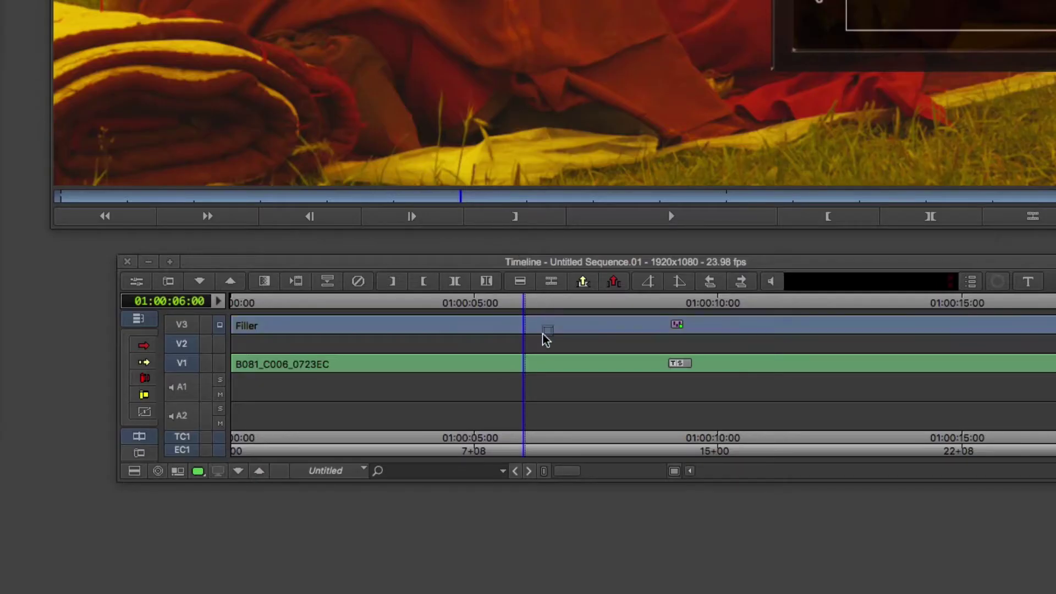
- Put BCC Broadcast Safe on the V2 monk clip and set Broadcast Standards to NTSC
{"action": "left_click_drag", "start_coordinate": [541, 333], "coordinate": [541, 341]}
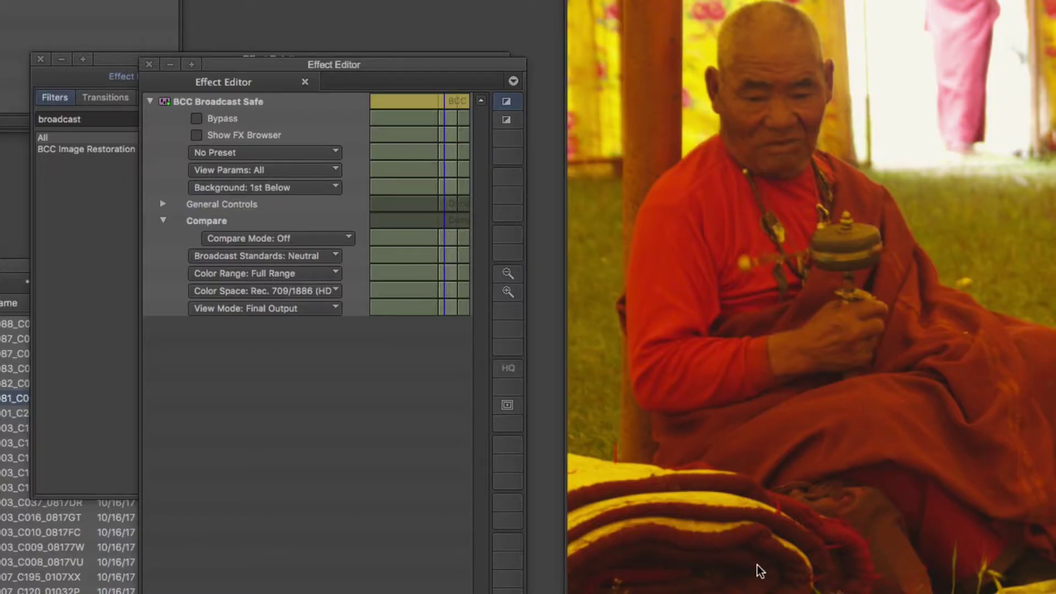
{"action": "left_click", "coordinate": [333, 256]}
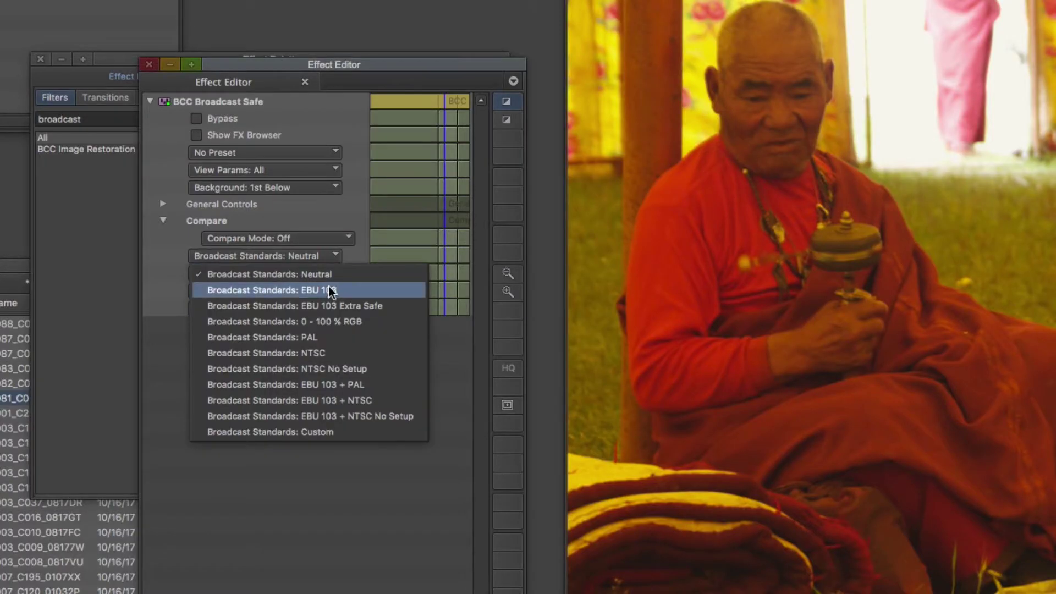
{"action": "left_click", "coordinate": [323, 352]}
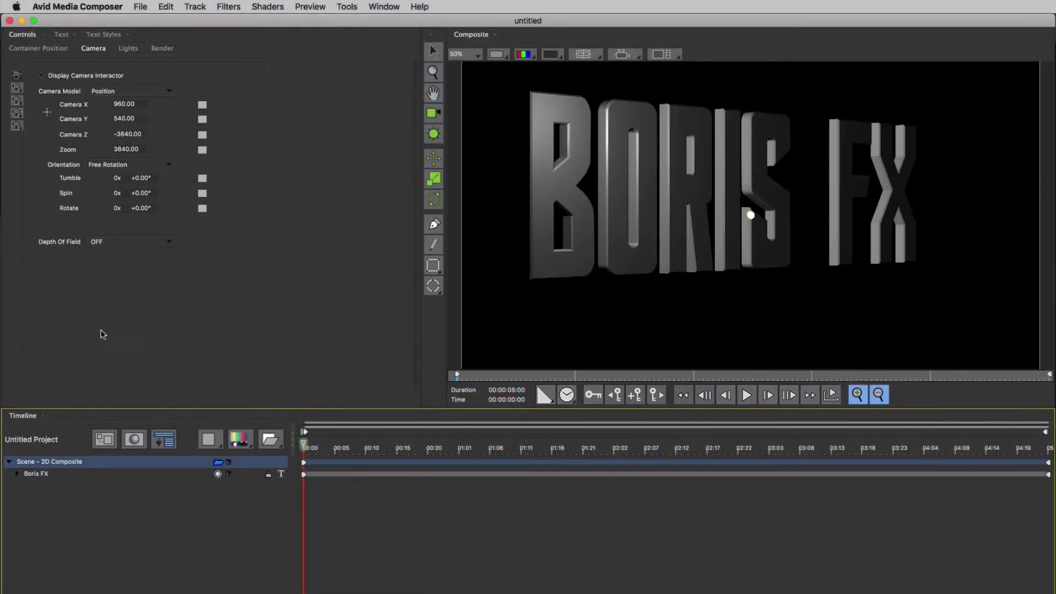
- Enable camera depth of field, then draw a three-point curved bezier path for the title text
{"action": "left_click", "coordinate": [116, 239]}
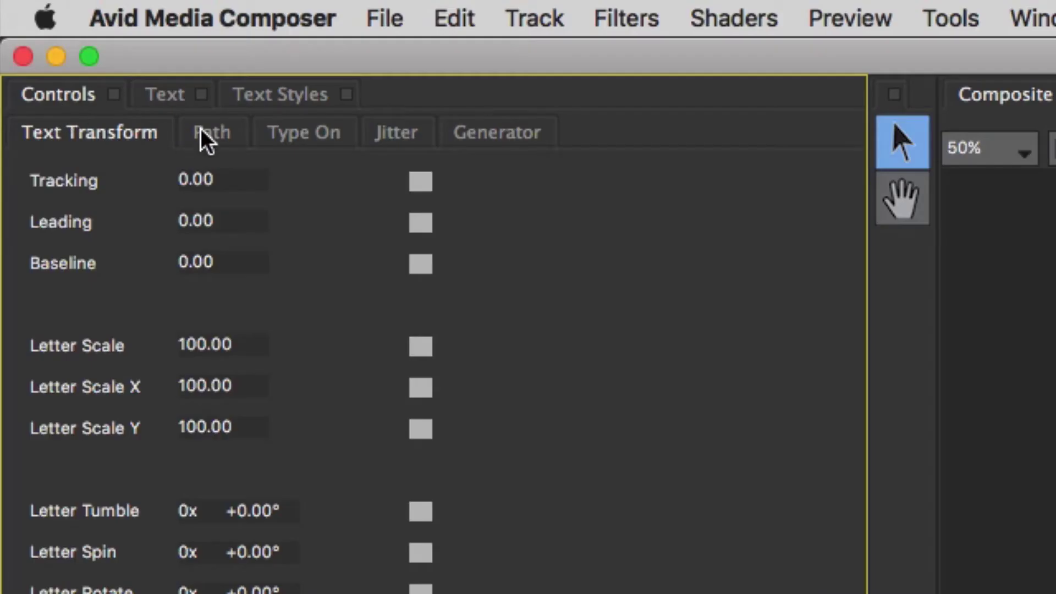
{"action": "left_click", "coordinate": [202, 133]}
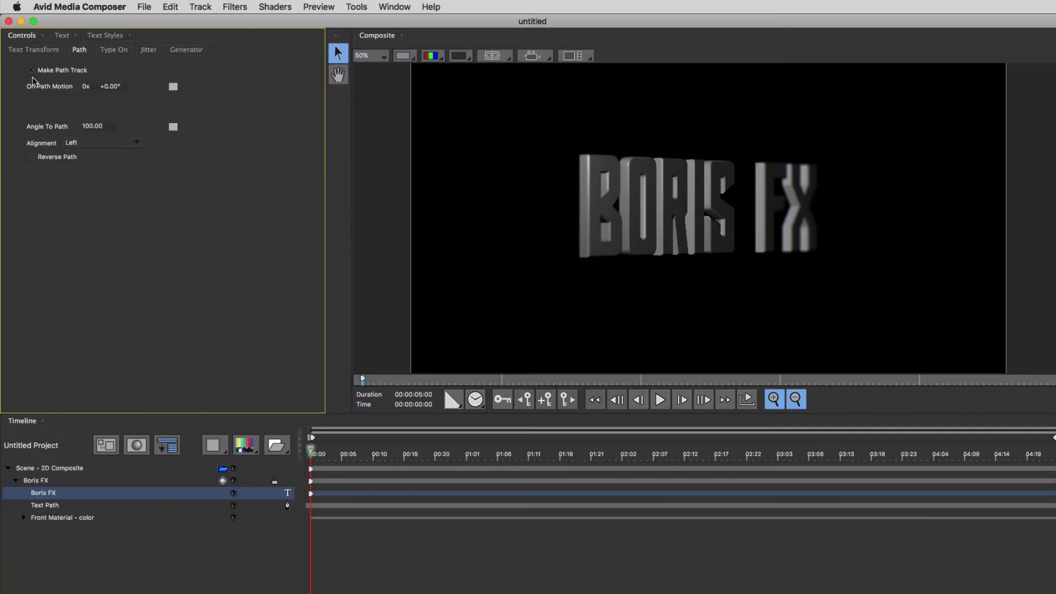
{"action": "left_click", "coordinate": [337, 104]}
{"action": "left_click_drag", "start_coordinate": [375, 83], "coordinate": [451, 105]}
{"action": "left_click", "coordinate": [501, 336]}
{"action": "left_click_drag", "start_coordinate": [716, 120], "coordinate": [782, 116]}
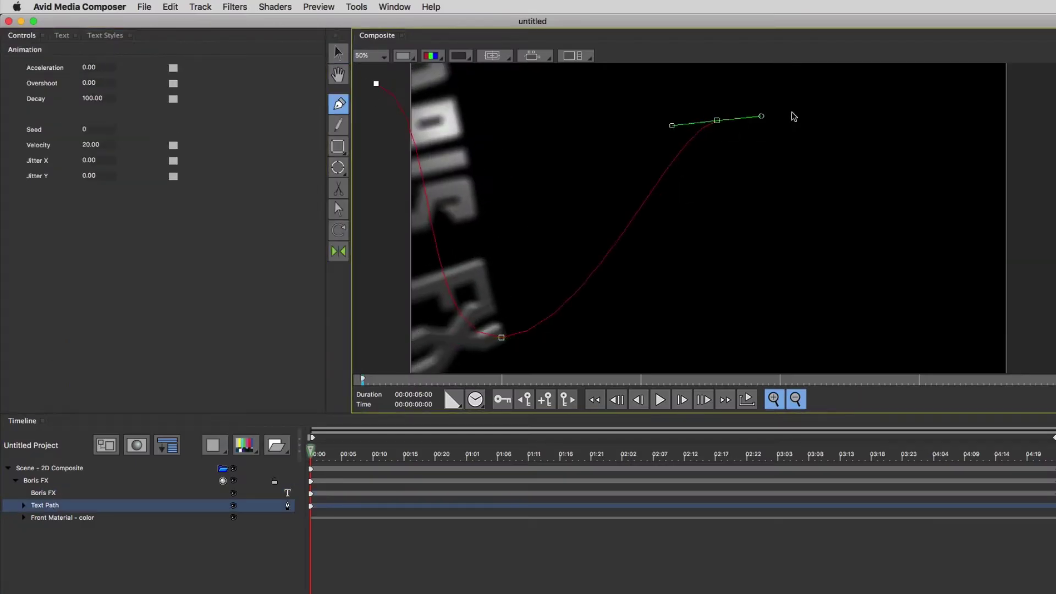
{"action": "left_click_drag", "start_coordinate": [962, 325], "coordinate": [1038, 325]}
- Select the text layer and slide the Boris FX text along the curved path with On Path Motion
{"action": "left_click", "coordinate": [50, 493]}
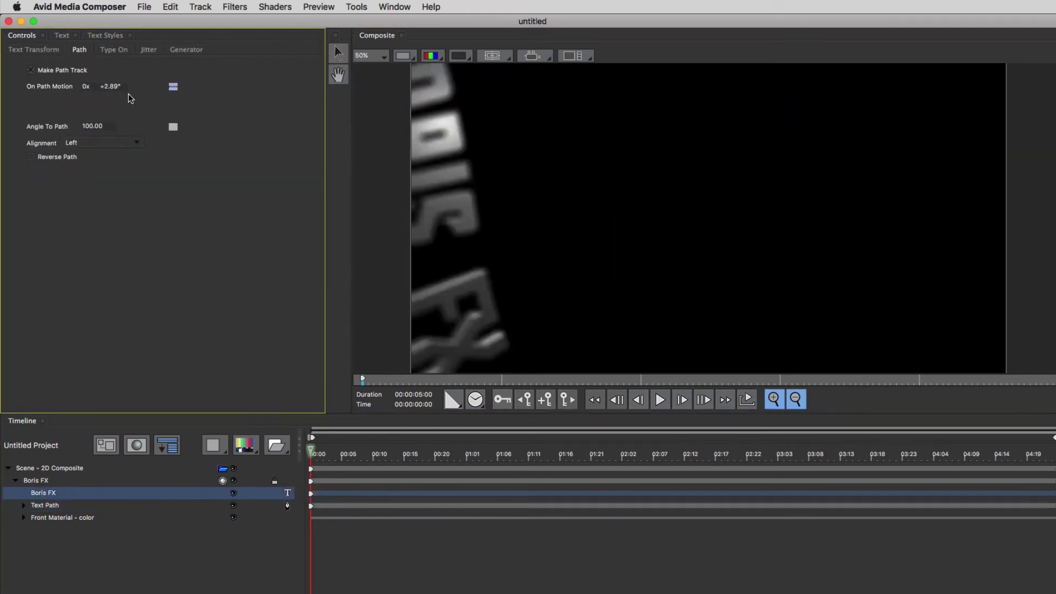
{"action": "left_click_drag", "start_coordinate": [129, 95], "coordinate": [256, 109]}
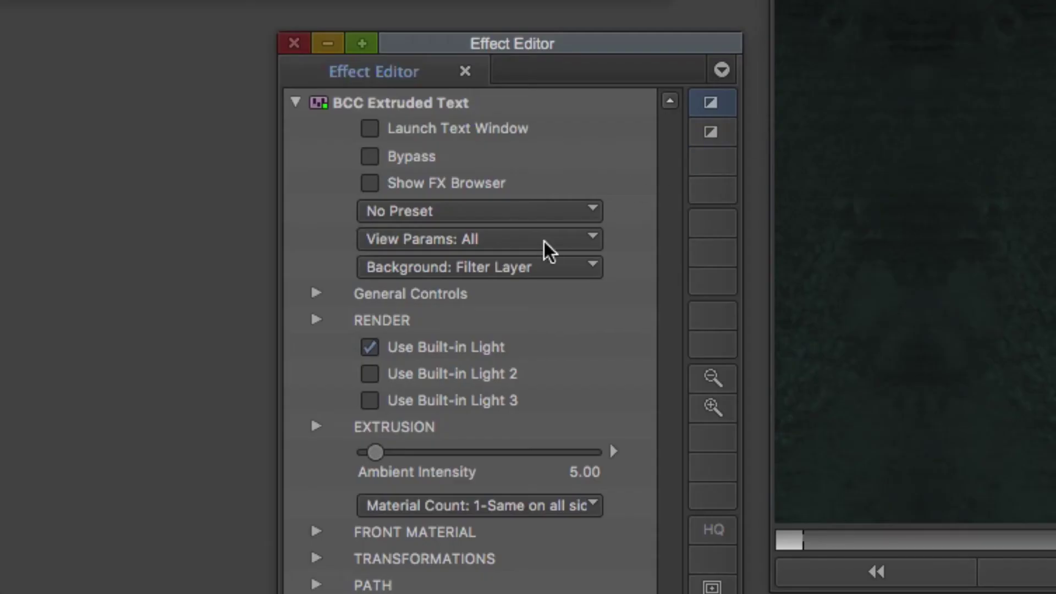
- Set the effect's Background to None and apply Sapphire S_Glow to the title clip on V2
{"action": "left_click", "coordinate": [521, 270]}
{"action": "left_click", "coordinate": [506, 297]}
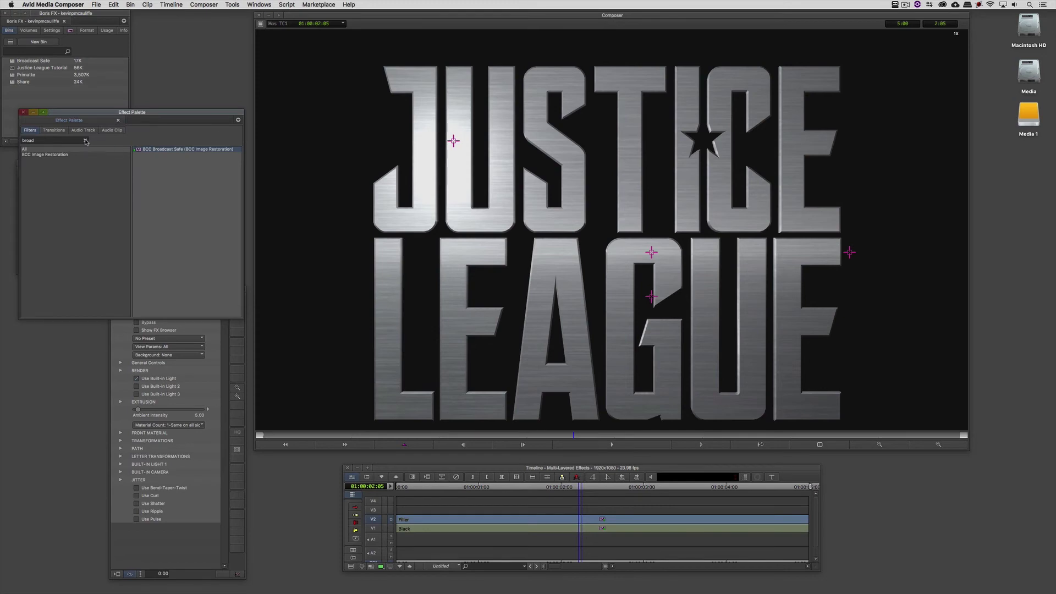
{"action": "left_click", "coordinate": [86, 141]}
{"action": "type", "text": "S_Glow"}
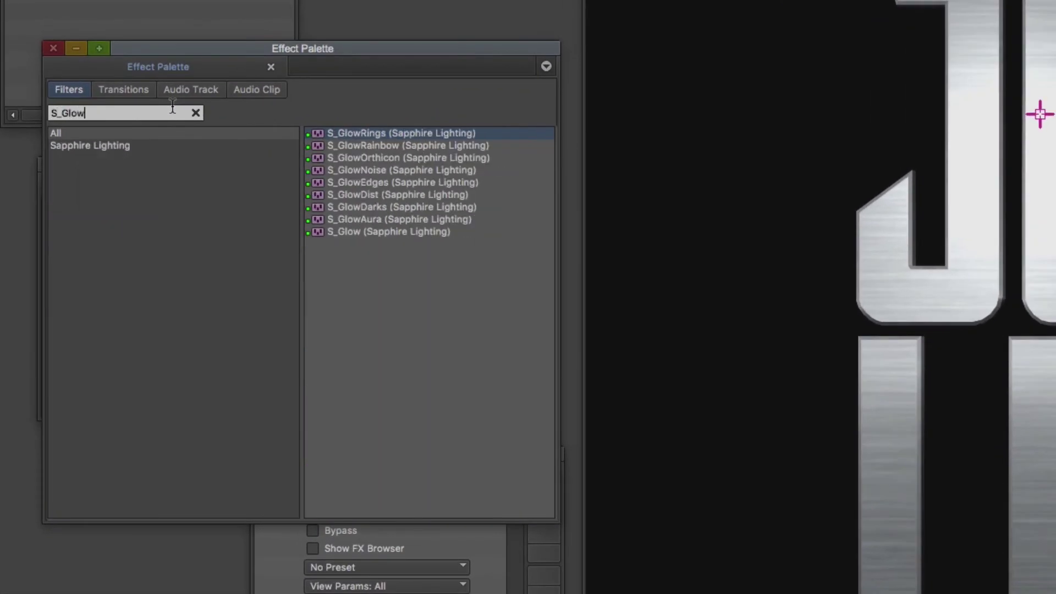
{"action": "left_click", "coordinate": [426, 233]}
{"action": "left_click_drag", "start_coordinate": [426, 233], "coordinate": [574, 522]}
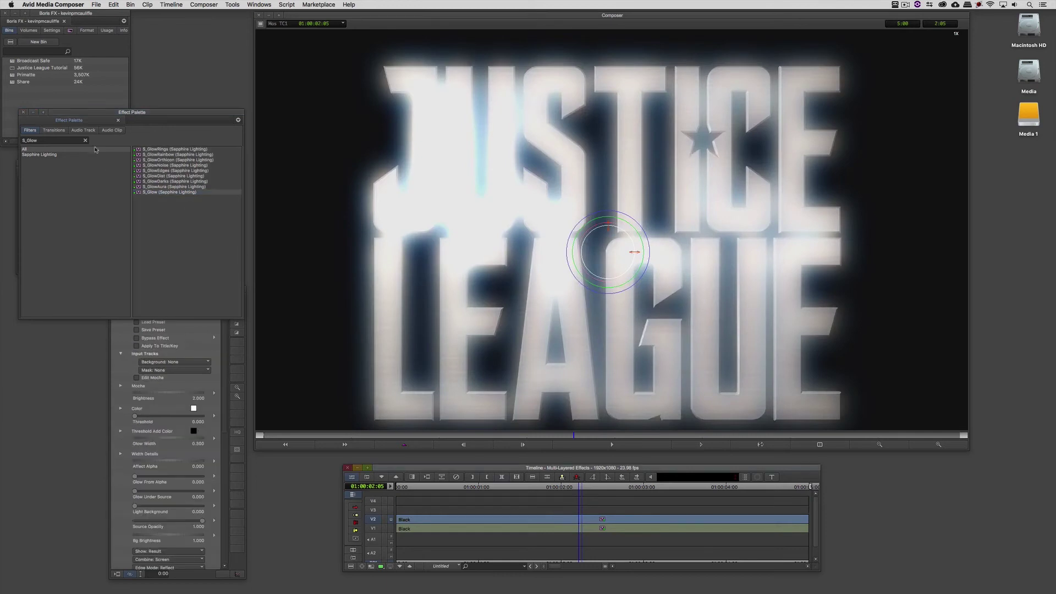
{"action": "left_click", "coordinate": [85, 141]}
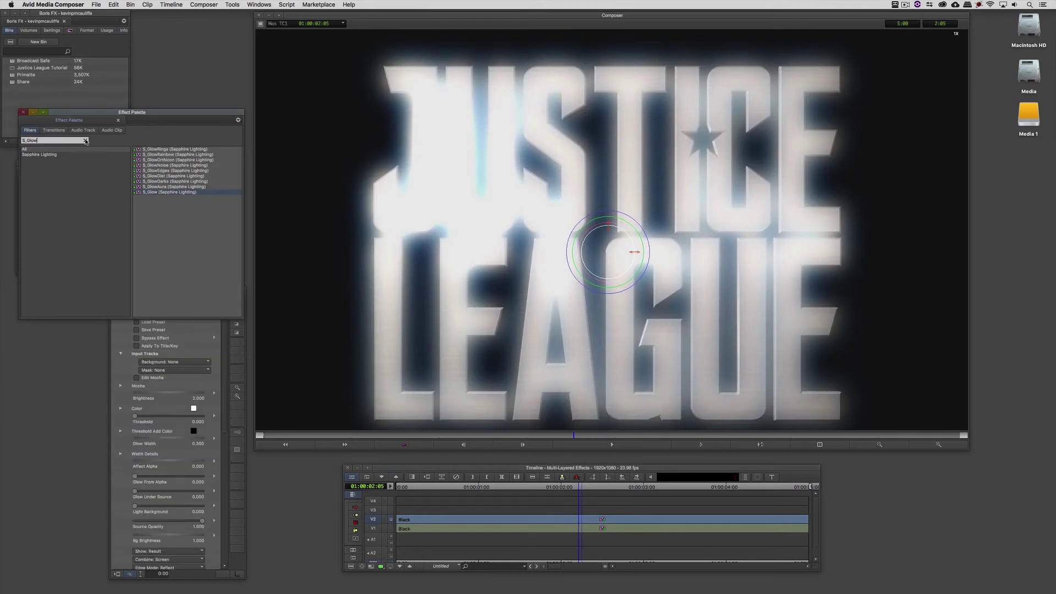
{"action": "type", "text": "bcc color"}
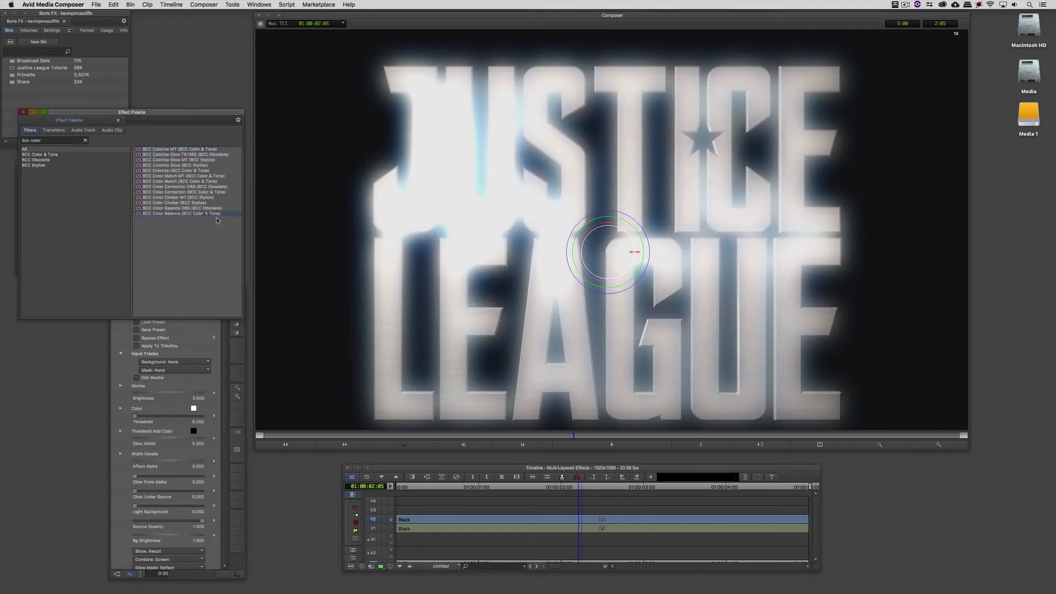
- Stack BCC Color Balance on the V2 title clip and set its Background to None
{"action": "left_click_drag", "start_coordinate": [254, 230], "coordinate": [558, 520]}
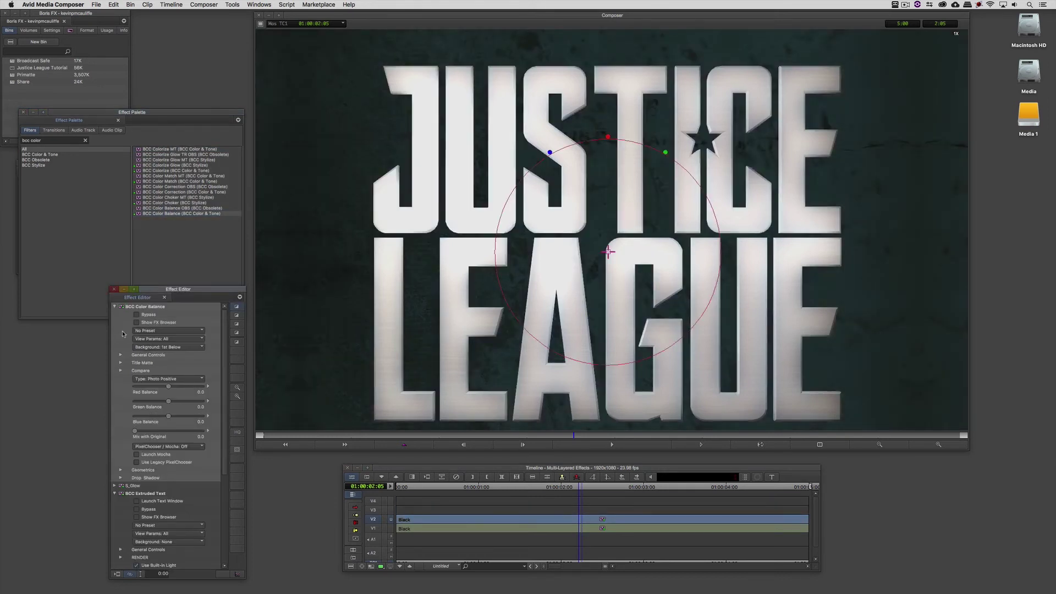
{"action": "left_click", "coordinate": [115, 306]}
{"action": "left_click", "coordinate": [137, 310]}
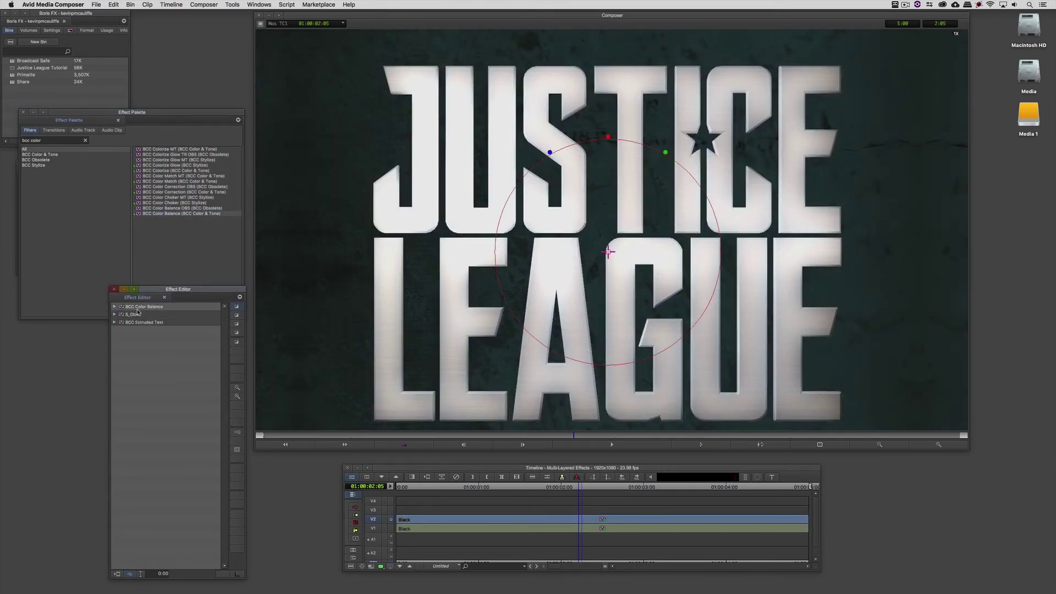
{"action": "left_click", "coordinate": [120, 316]}
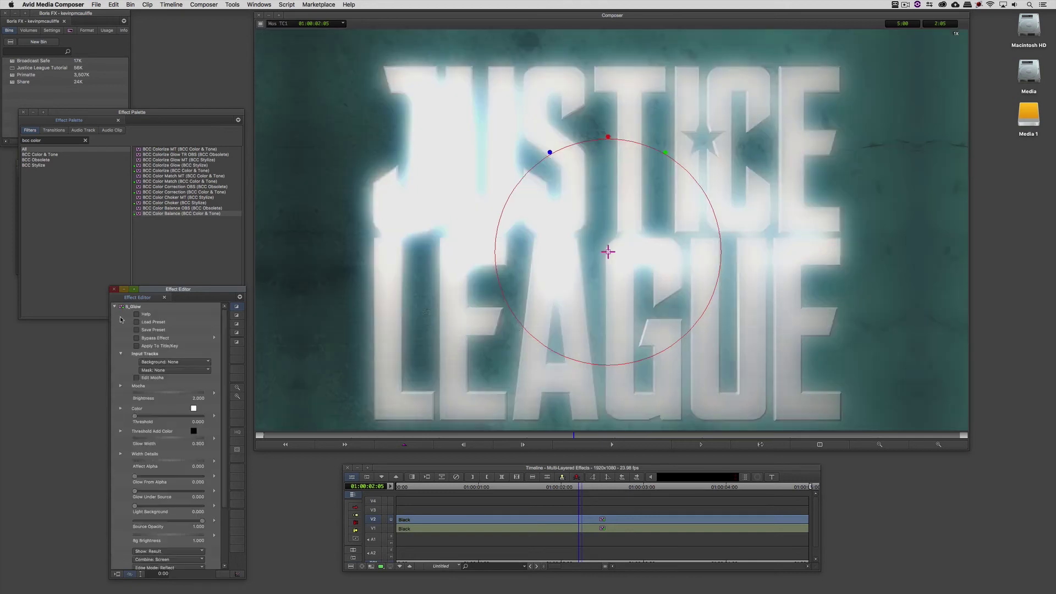
{"action": "left_click", "coordinate": [116, 306]}
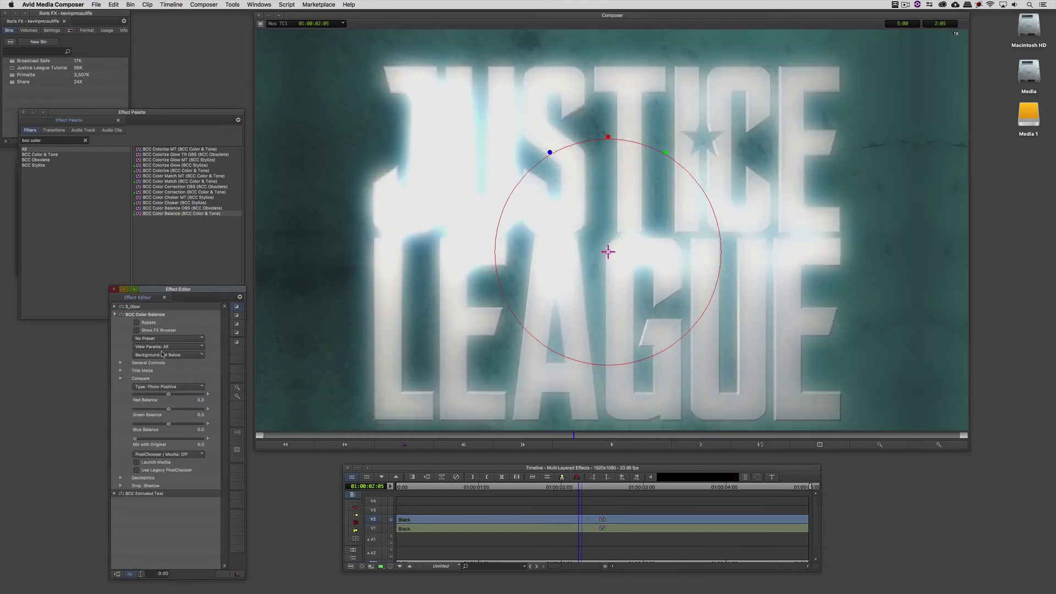
{"action": "left_click", "coordinate": [168, 355]}
{"action": "left_click", "coordinate": [166, 364]}
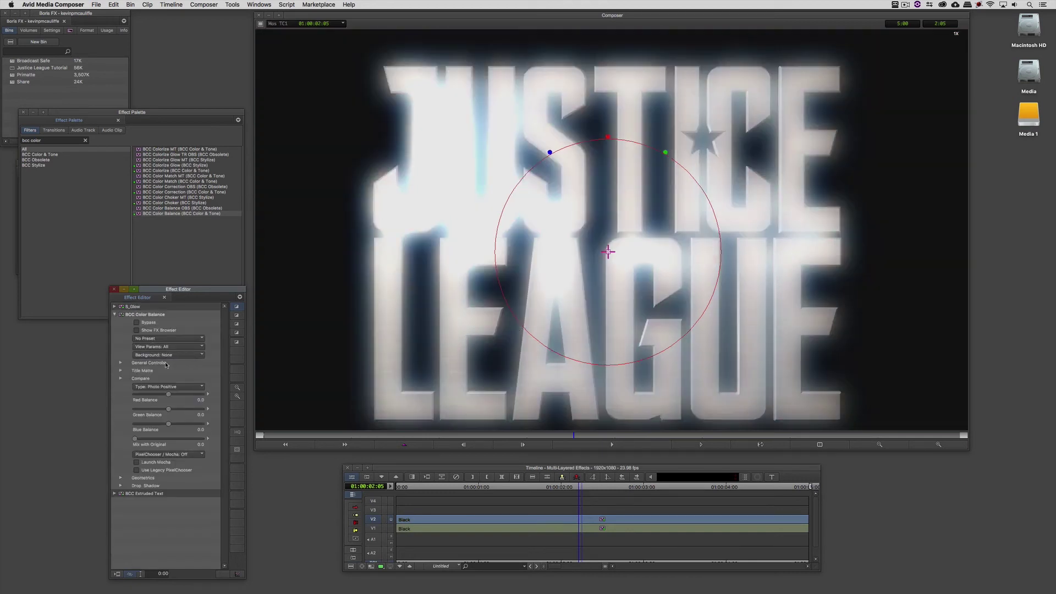
{"action": "left_click", "coordinate": [121, 315]}
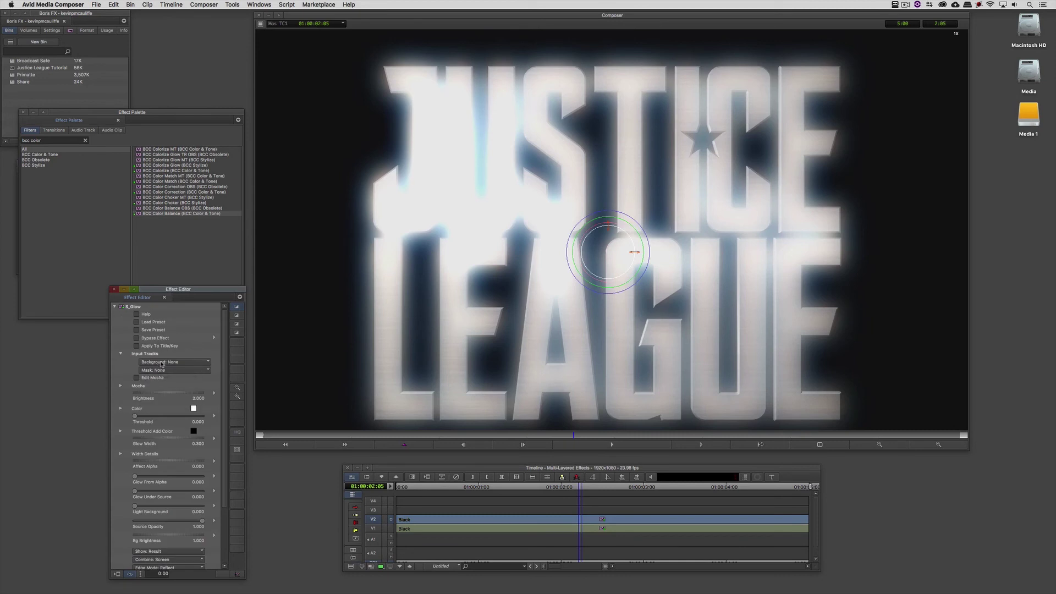
- Set S_Glow's Background to 1 track below and raise Color Balance's red balance to tint the glow pink-red
{"action": "left_click", "coordinate": [169, 361]}
{"action": "left_click", "coordinate": [165, 370]}
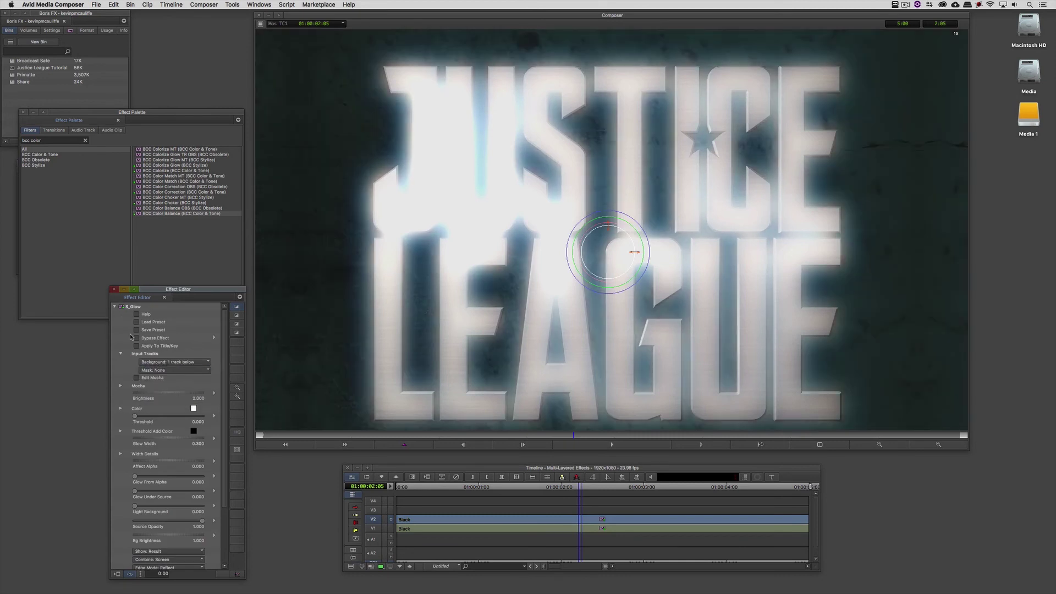
{"action": "left_click", "coordinate": [115, 306]}
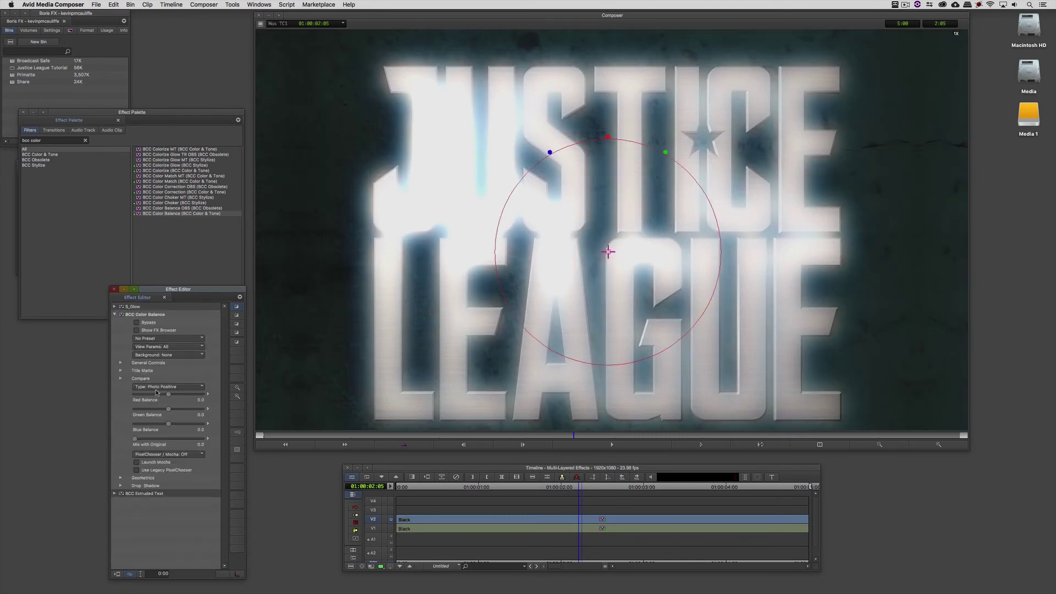
{"action": "left_click_drag", "start_coordinate": [175, 396], "coordinate": [185, 394]}
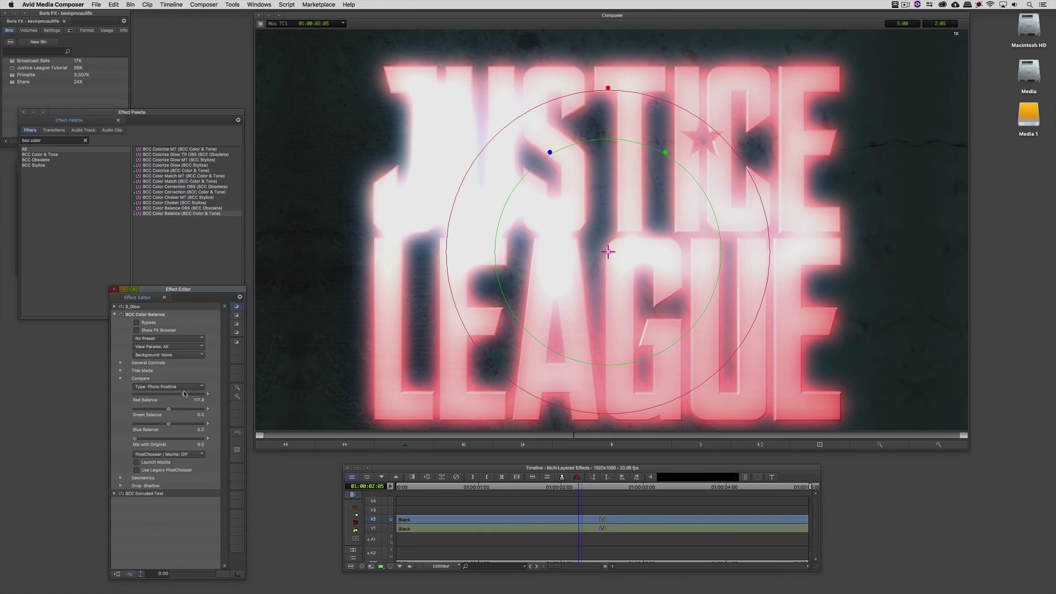